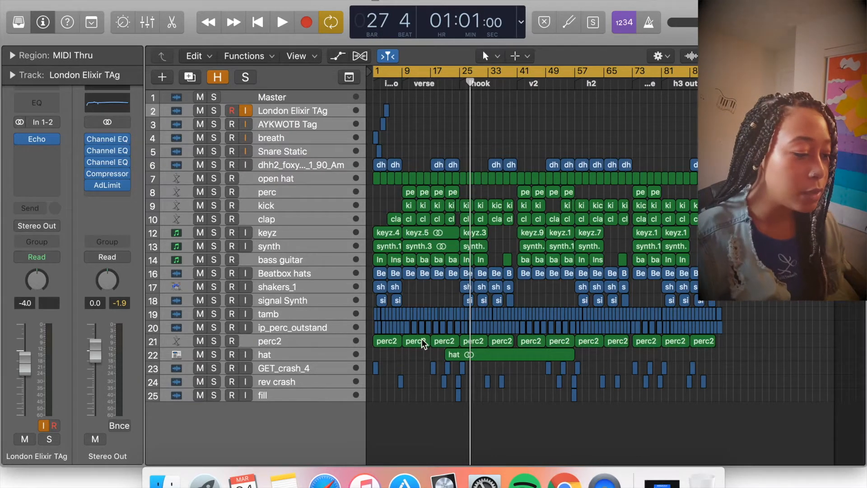
Set the cycle range to the start of the hook, from bar 25 to about bar 33, and play it
{"action": "left_click", "coordinate": [462, 74]}
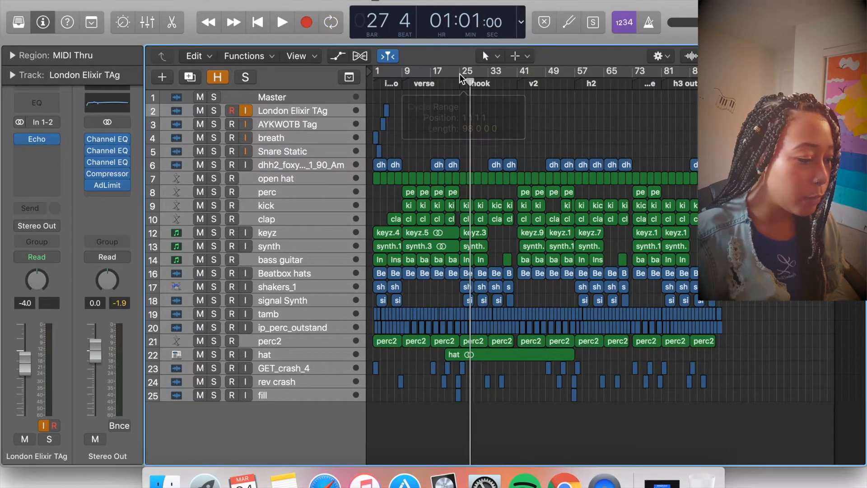
{"action": "left_click_drag", "start_coordinate": [460, 72], "coordinate": [483, 74]}
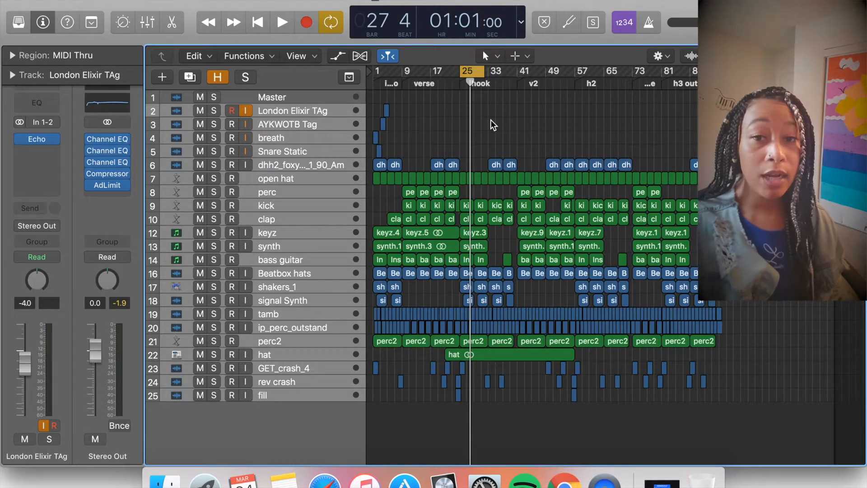
{"action": "left_click", "coordinate": [472, 75]}
{"action": "left_click_drag", "start_coordinate": [462, 74], "coordinate": [484, 74]}
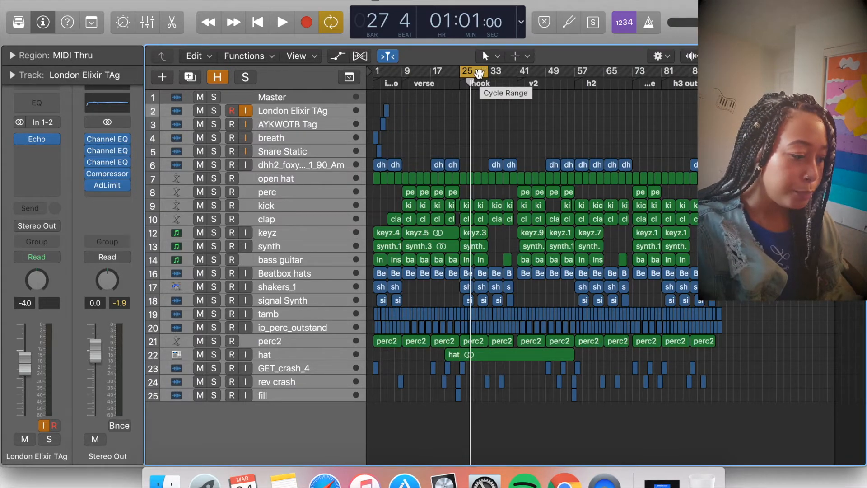
{"action": "key", "text": "space"}
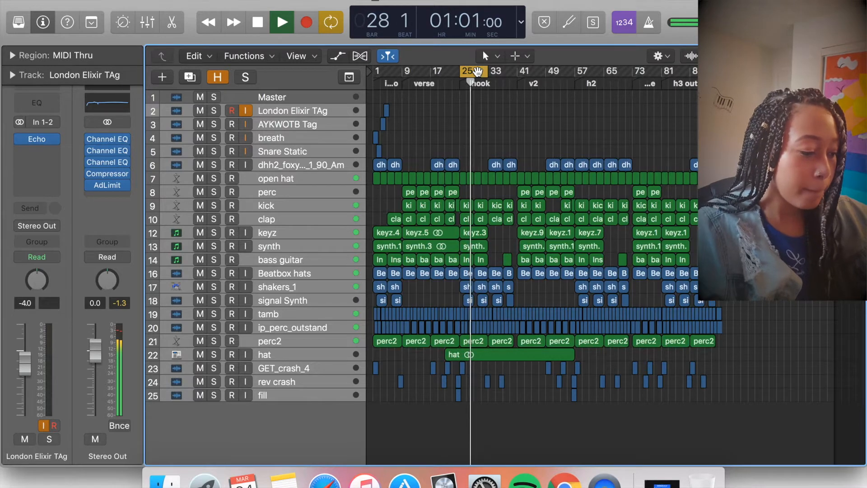
Switch the transport display to Beats & Project during playback and stop the loop
{"action": "left_click", "coordinate": [647, 27]}
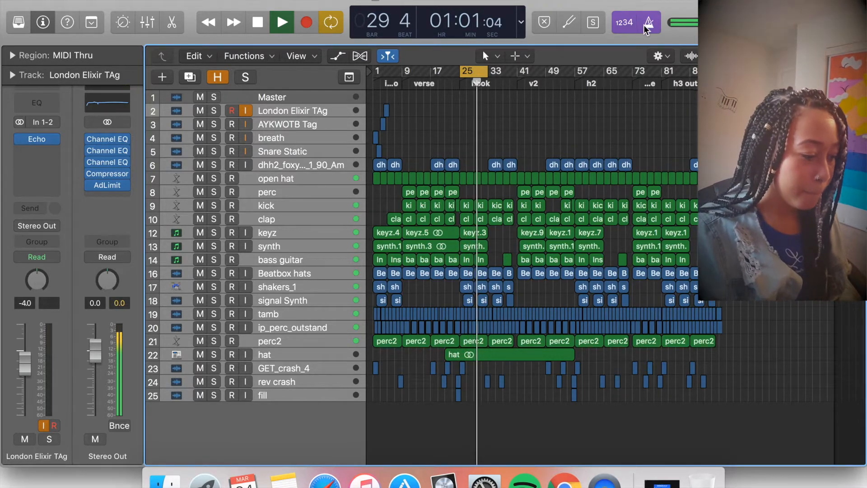
{"action": "left_click", "coordinate": [647, 28]}
{"action": "left_click", "coordinate": [521, 22]}
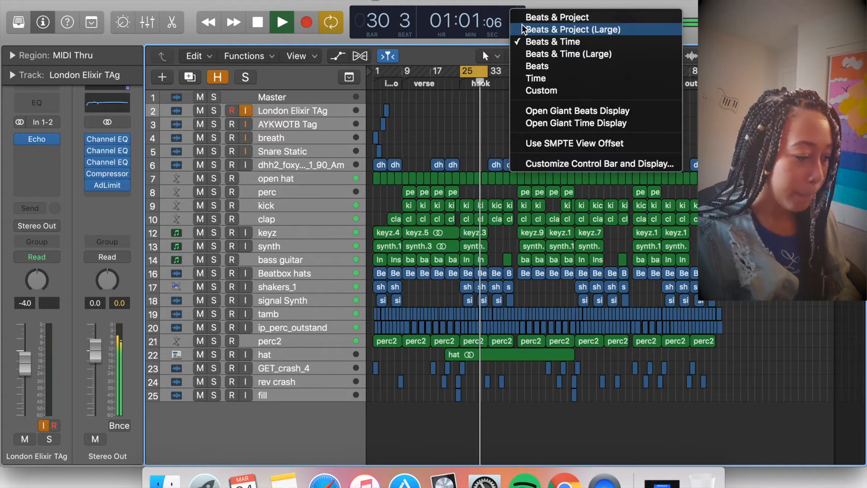
{"action": "left_click", "coordinate": [524, 18]}
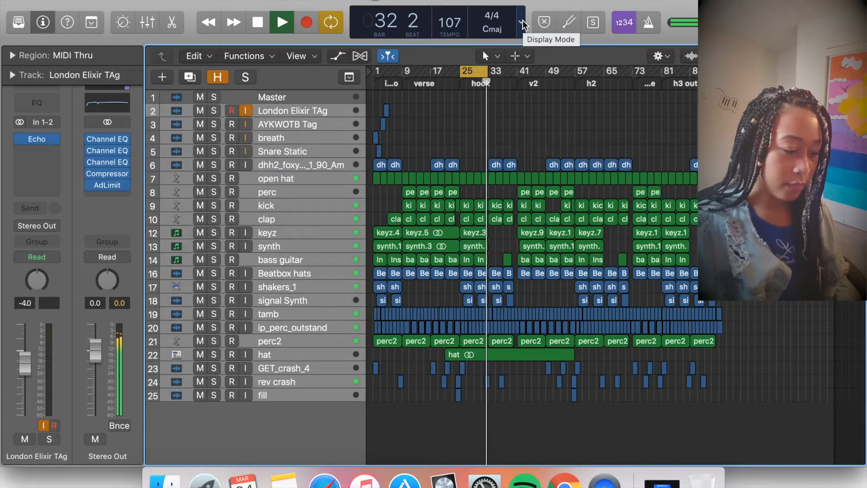
{"action": "key", "text": "space"}
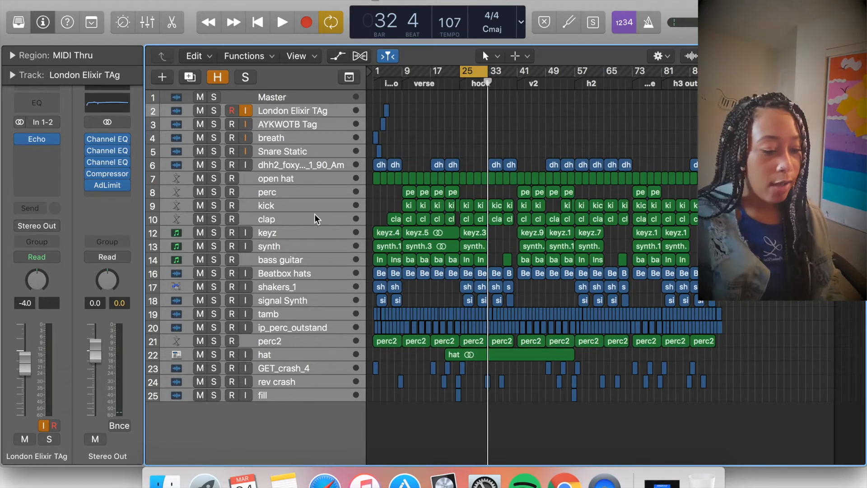
Solo the kick track and audition it in the hook loop
{"action": "left_click", "coordinate": [292, 206]}
{"action": "left_click", "coordinate": [213, 205]}
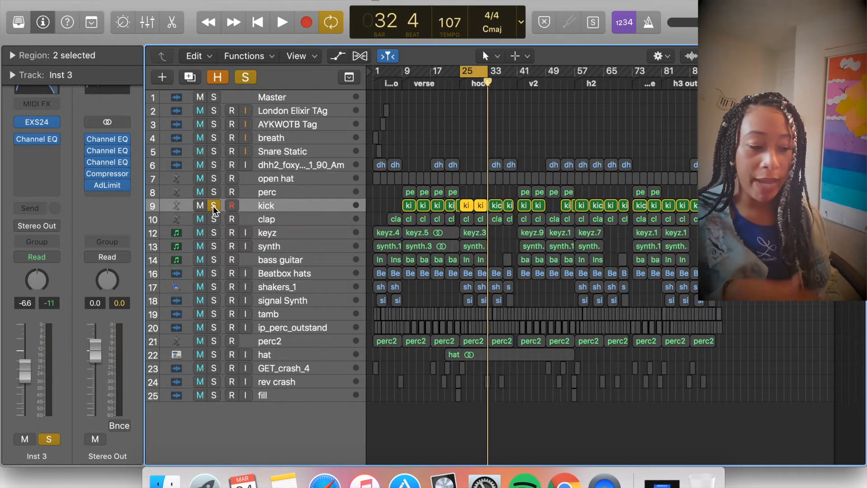
{"action": "key", "text": "space"}
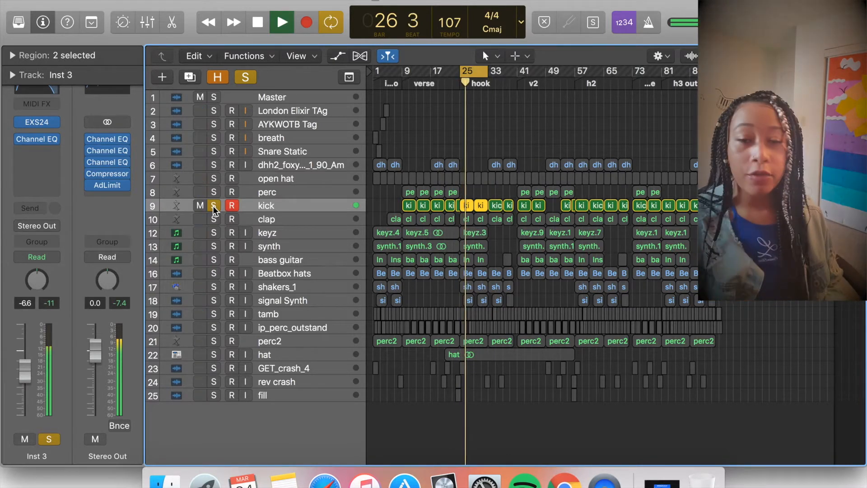
{"action": "key", "text": "space"}
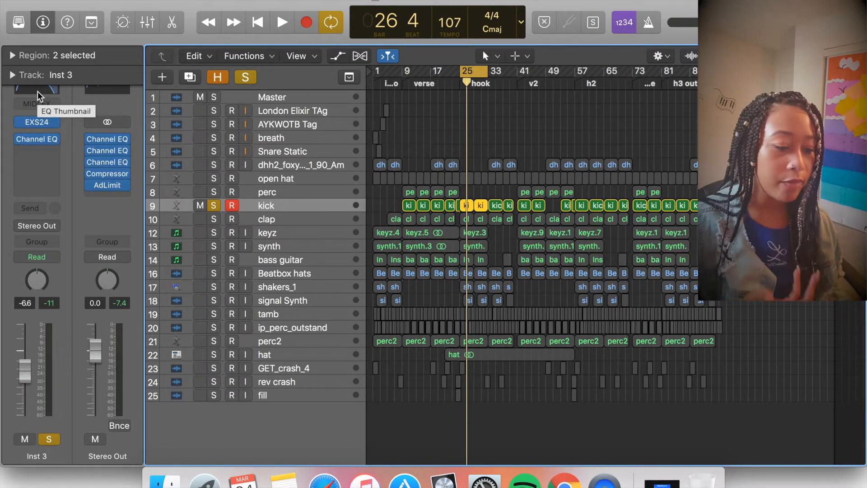
Open the kick's Channel EQ and examine its frequency spectrum against the EQ bands while playing the loop
{"action": "left_click", "coordinate": [37, 139]}
{"action": "key", "text": "space"}
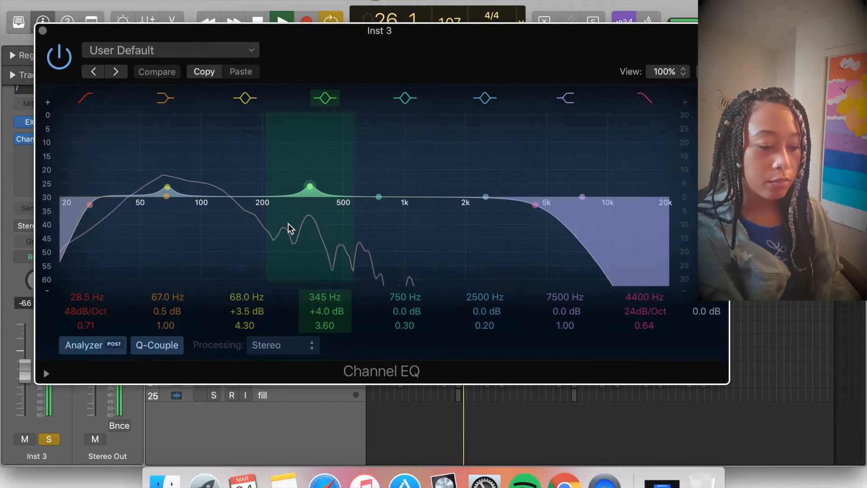
{"action": "key", "text": "space"}
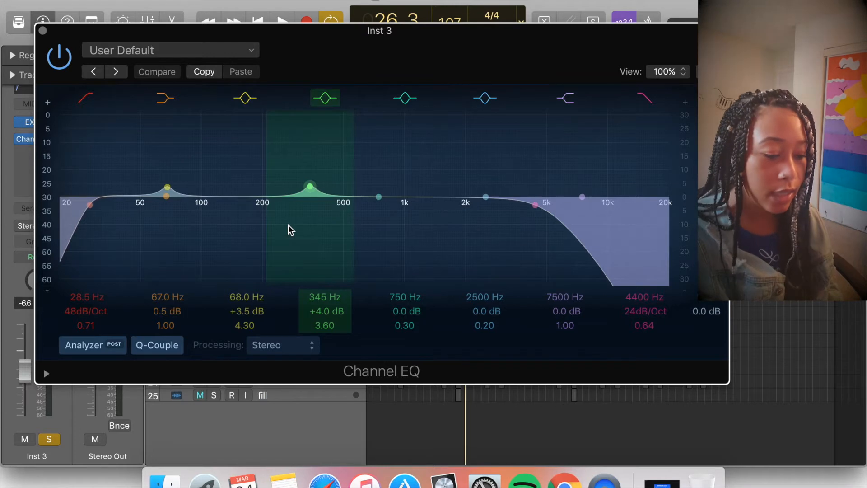
{"action": "key", "text": "space"}
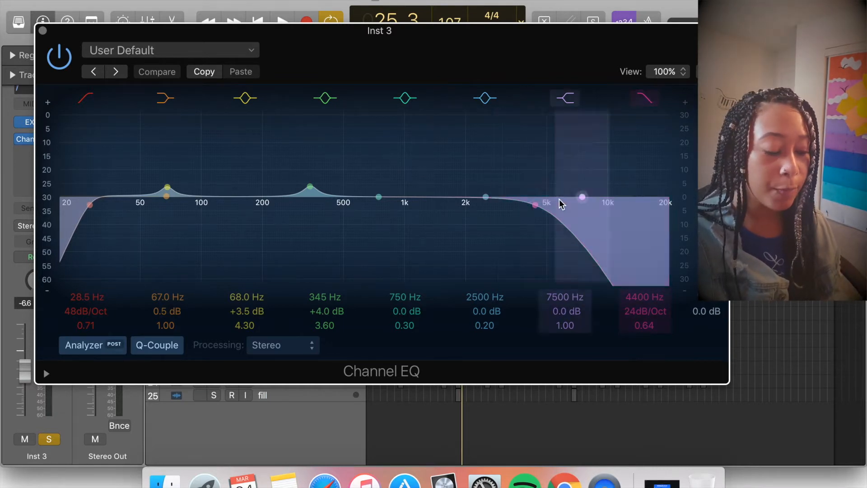
{"action": "key", "text": "space"}
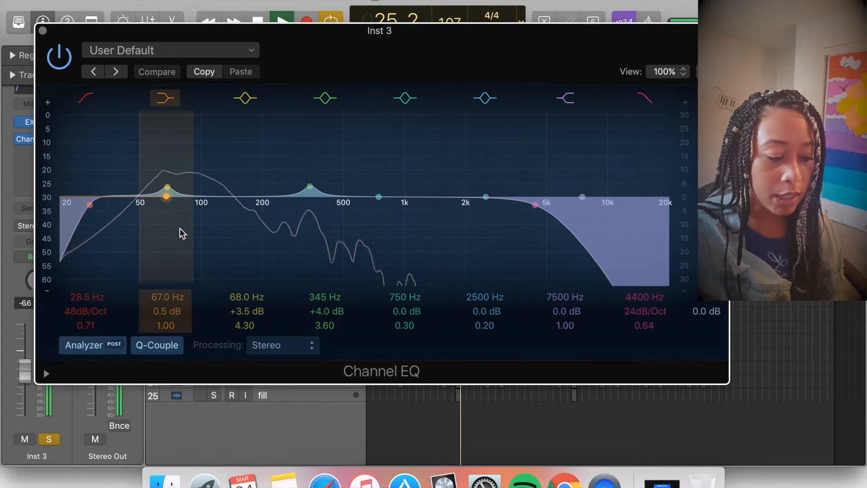
{"action": "key", "text": "space"}
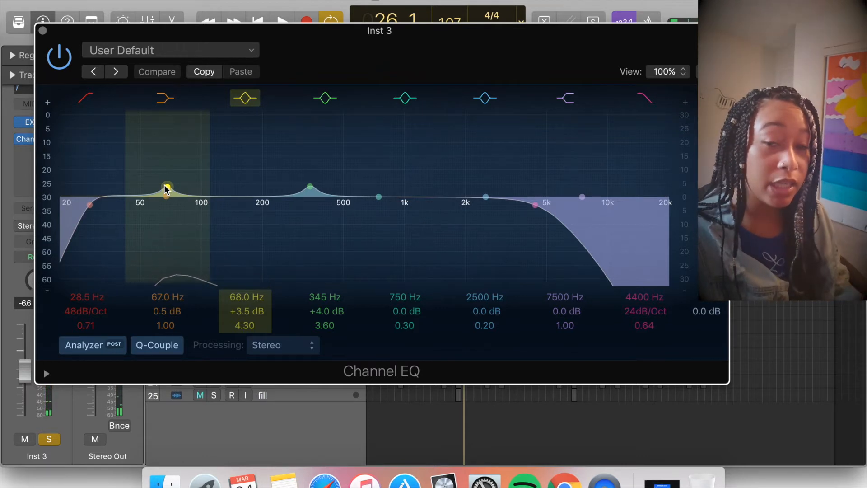
{"action": "key", "text": "space"}
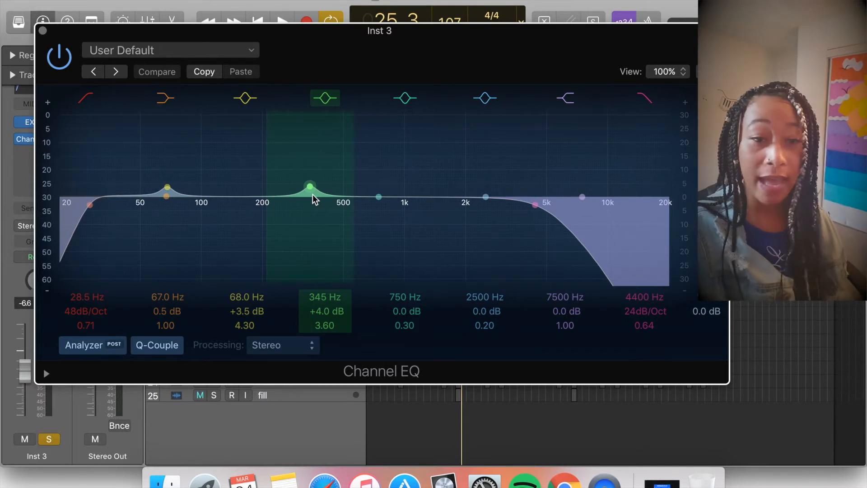
{"action": "key", "text": "space"}
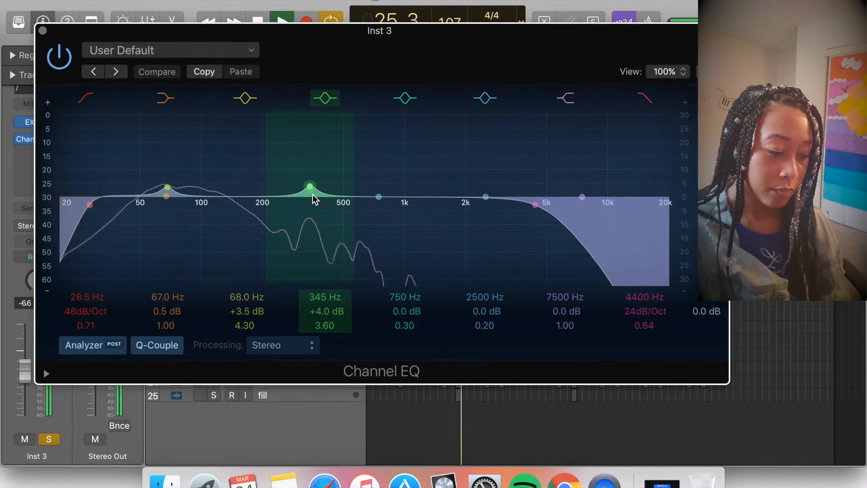
{"action": "key", "text": "space"}
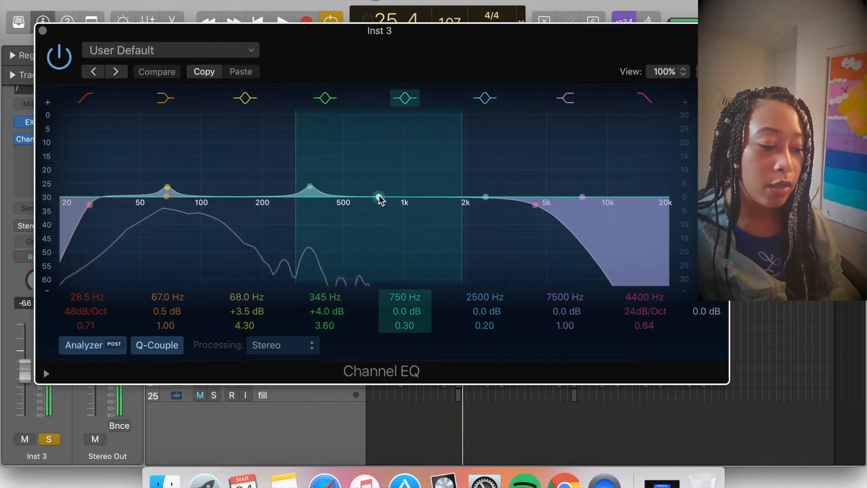
Boost the kick EQ's 750 Hz band to +24 dB with a Q of 72 and sweep it down to 205 Hz during playback
{"action": "left_click_drag", "start_coordinate": [459, 222], "coordinate": [372, 97]}
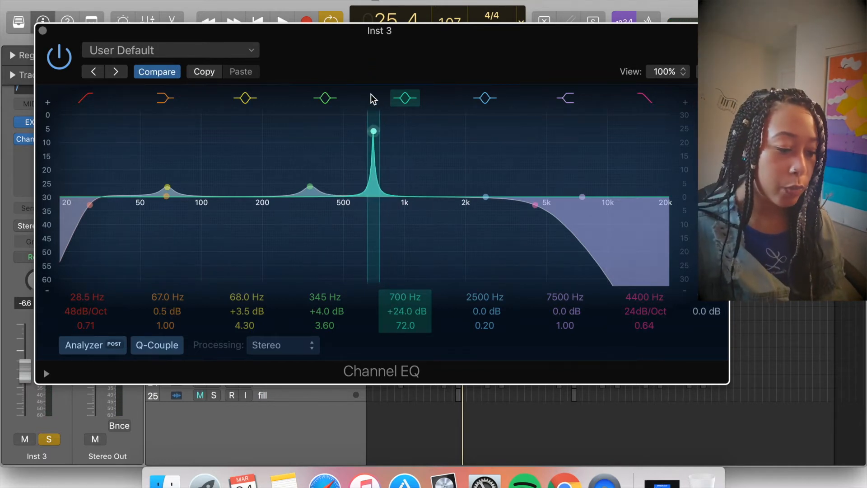
{"action": "key", "text": "space"}
{"action": "left_click_drag", "start_coordinate": [373, 131], "coordinate": [262, 107]}
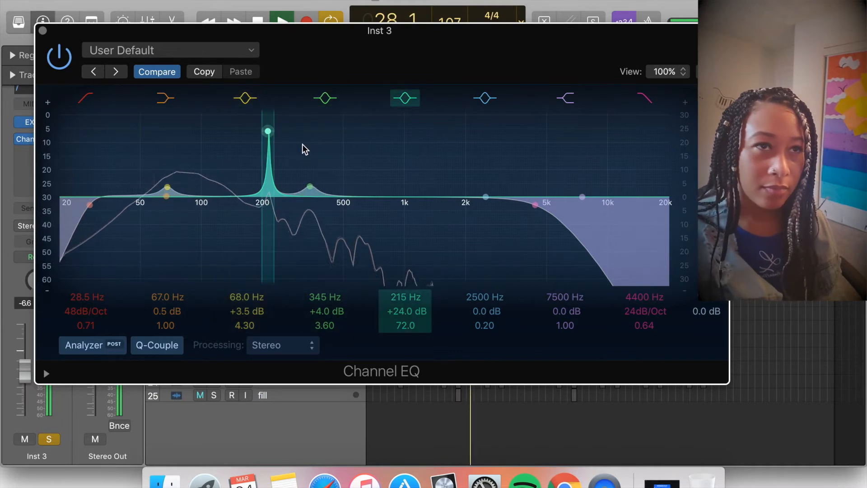
{"action": "key", "text": "space"}
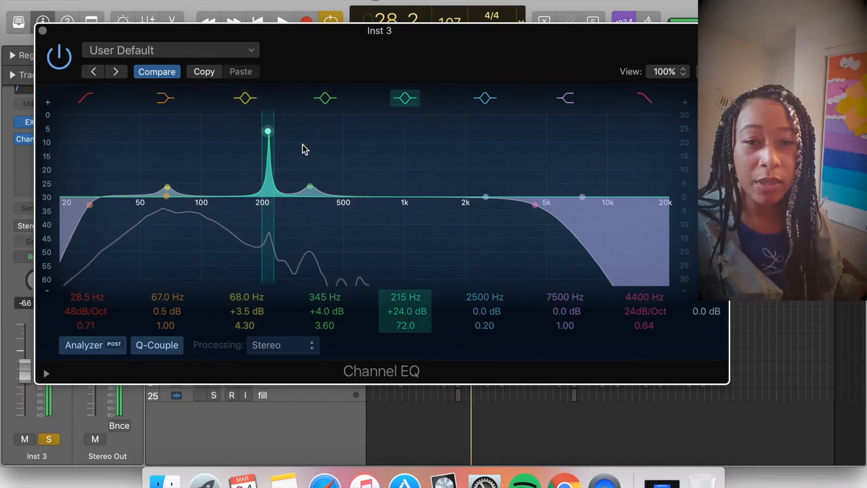
{"action": "key", "text": "space"}
{"action": "left_click_drag", "start_coordinate": [270, 131], "coordinate": [264, 131]}
{"action": "key", "text": "space"}
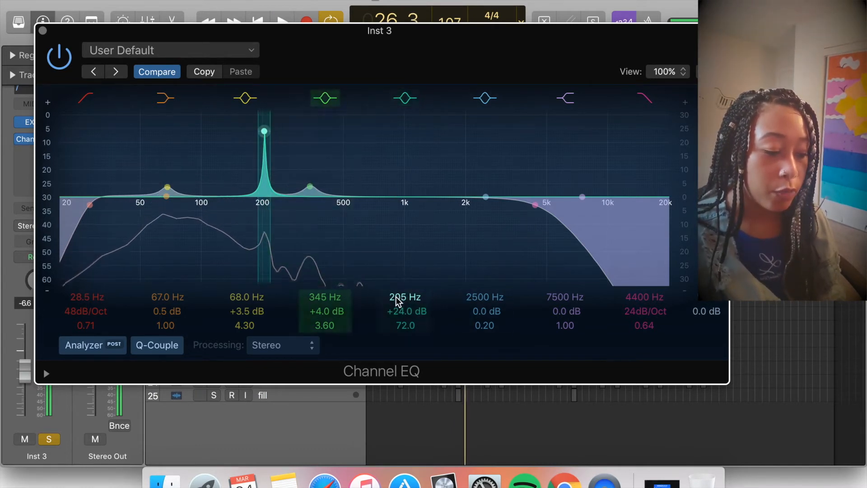
Set the 205 Hz band's gain to -12 dB, audition the kick and close its EQ
{"action": "double_click", "coordinate": [401, 311]}
{"action": "type", "text": "-"}
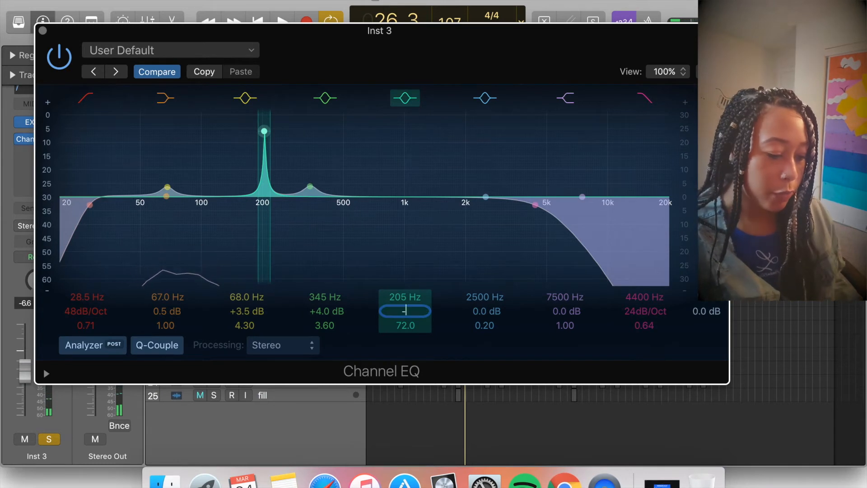
{"action": "type", "text": "12"}
{"action": "key", "text": "Return"}
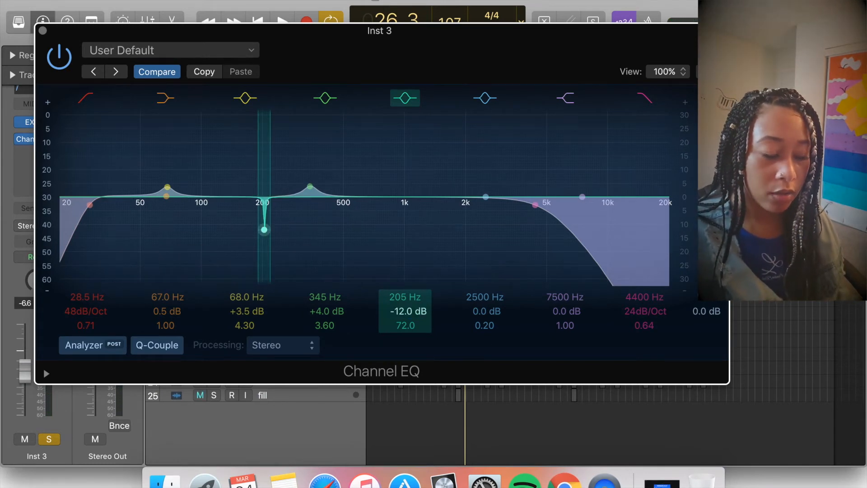
{"action": "key", "text": "ctrl+m"}
{"action": "key", "text": "space"}
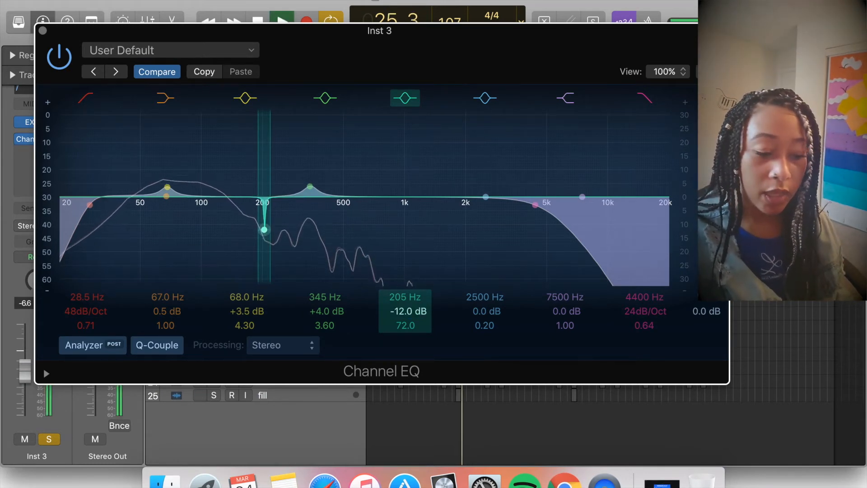
{"action": "key", "text": "space"}
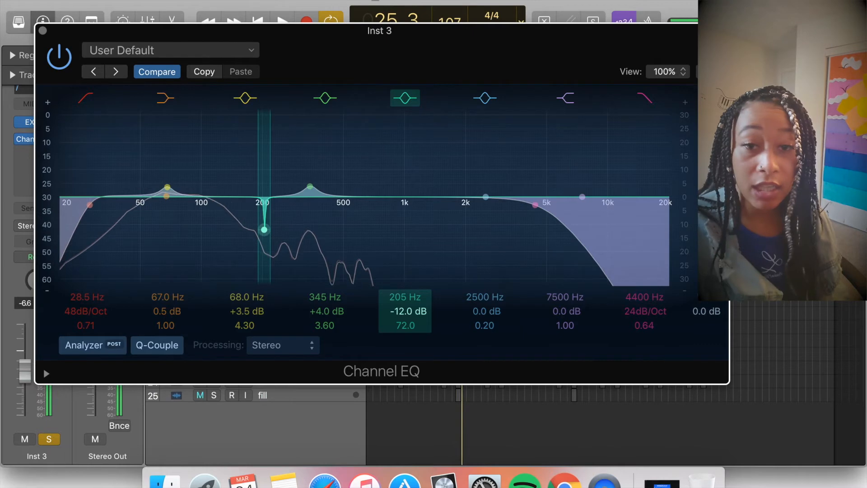
{"action": "left_click", "coordinate": [42, 31]}
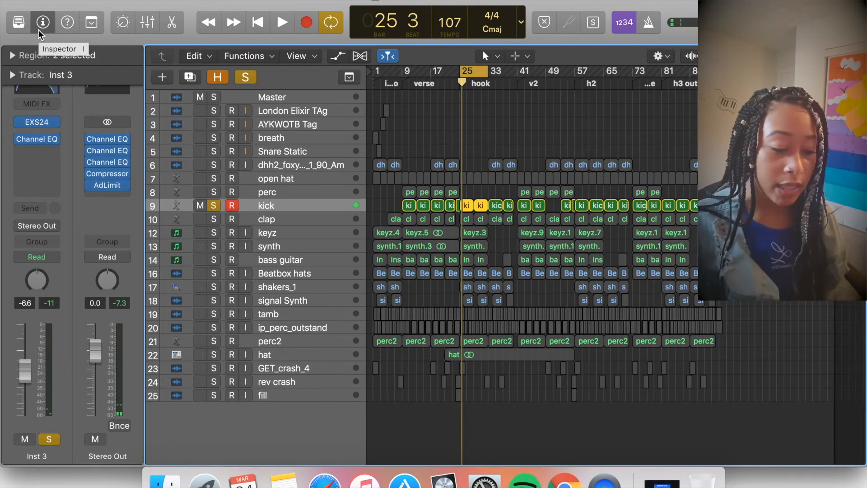
Solo the bass guitar alongside the kick, and unsolo the kick during playback to hear the bass alone
{"action": "left_click", "coordinate": [215, 262]}
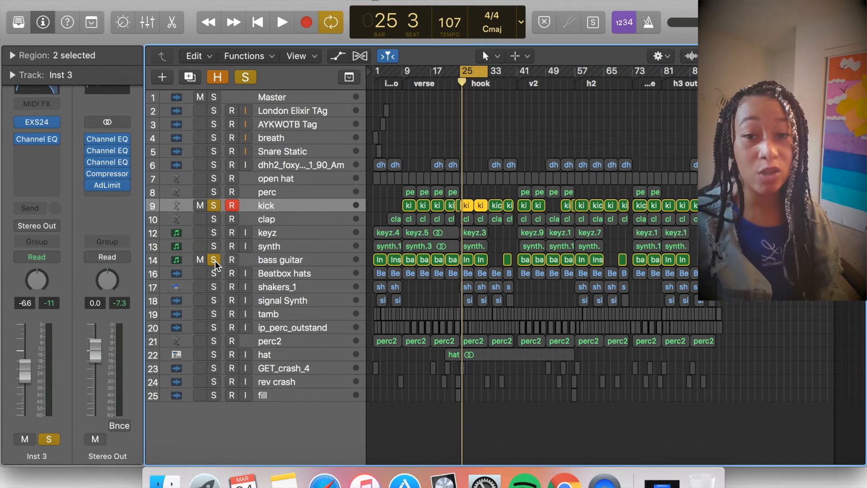
{"action": "left_click", "coordinate": [295, 261]}
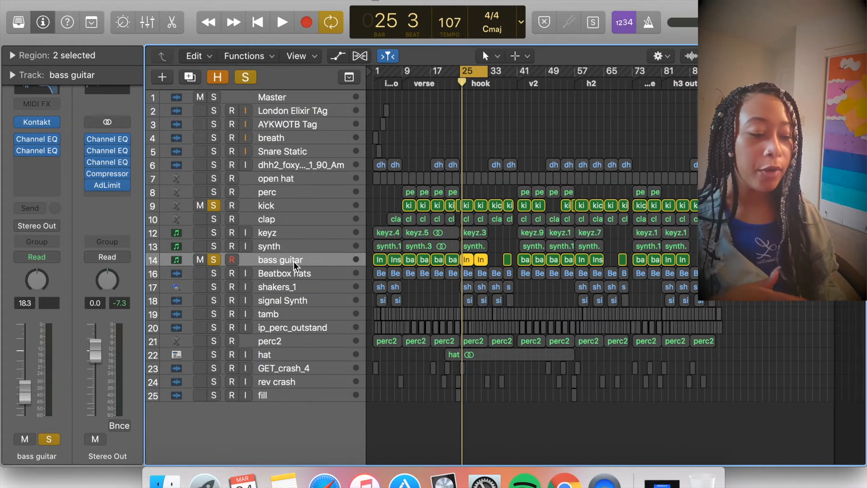
{"action": "key", "text": "space"}
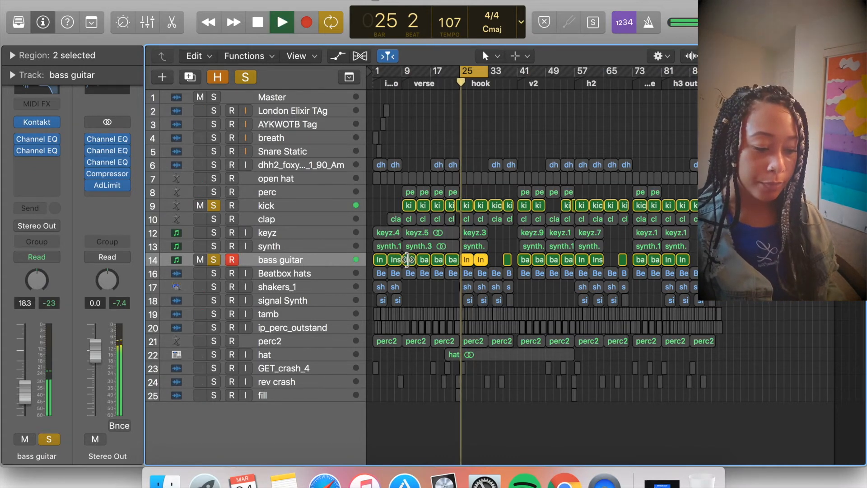
{"action": "left_click", "coordinate": [213, 205]}
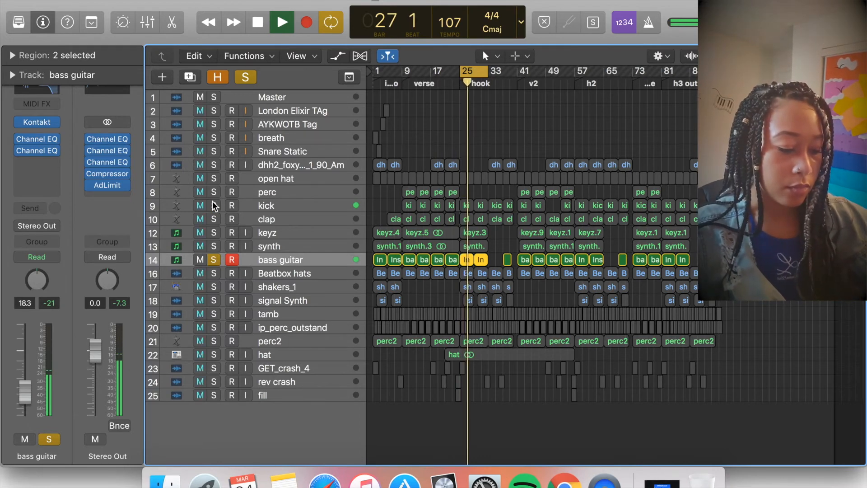
{"action": "key", "text": "space"}
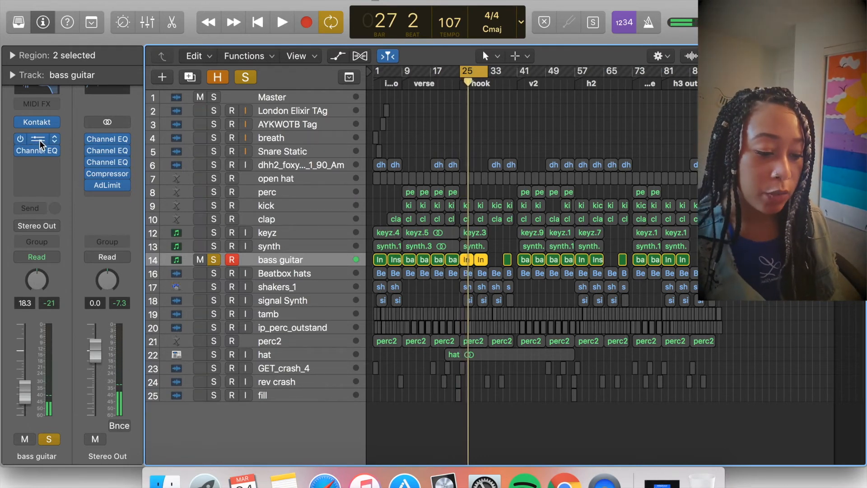
Examine the bass guitar's first Channel EQ against its spectrum during playback and inspect the cuts in its second Channel EQ, closing both
{"action": "left_click", "coordinate": [38, 144]}
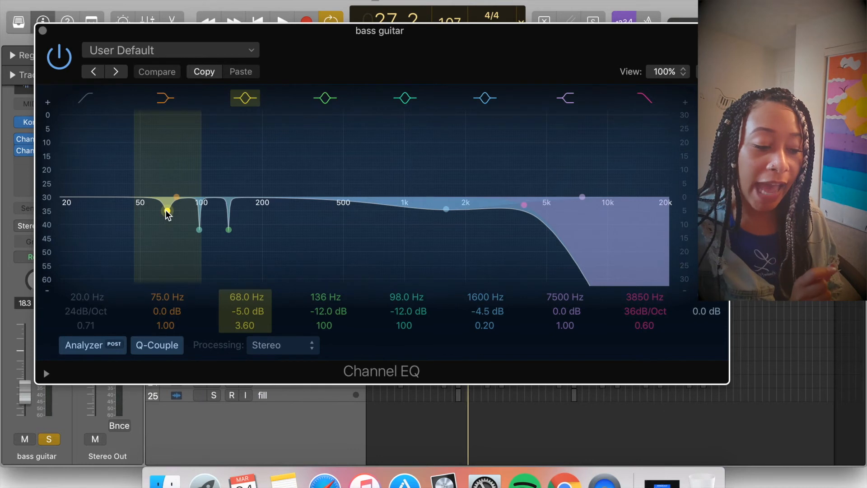
{"action": "key", "text": "space"}
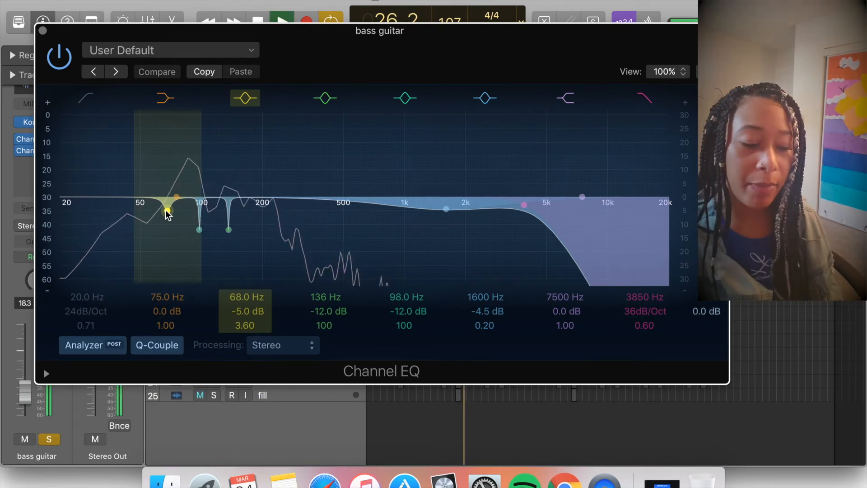
{"action": "key", "text": "space"}
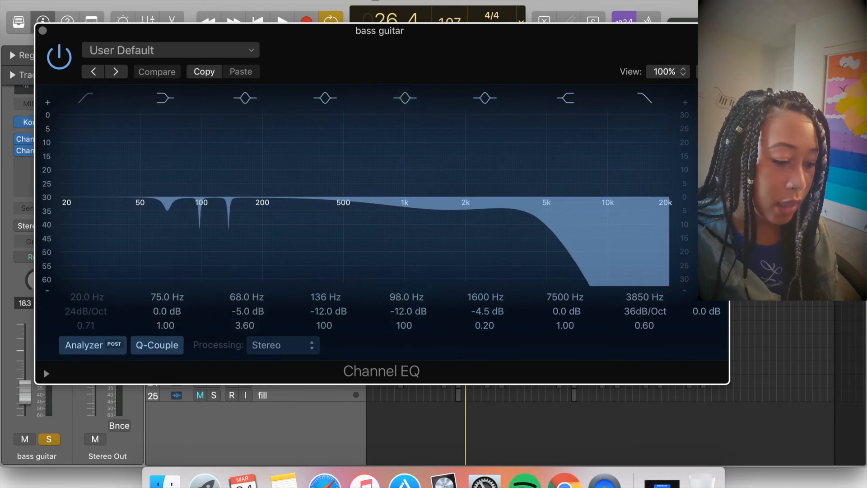
{"action": "left_click", "coordinate": [43, 30]}
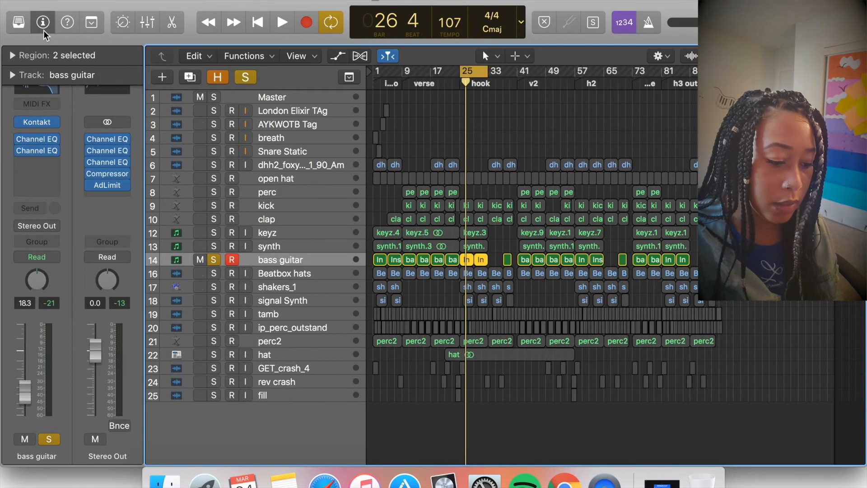
{"action": "left_click", "coordinate": [39, 152]}
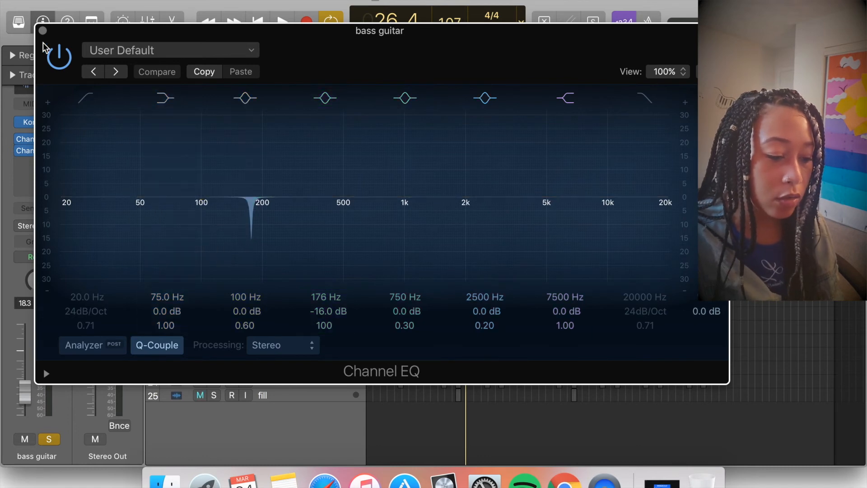
{"action": "left_click", "coordinate": [43, 31]}
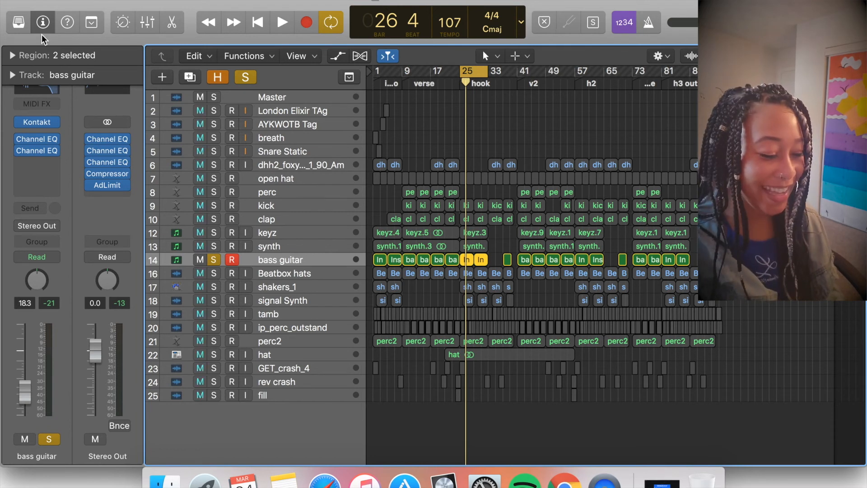
Solo the kick alongside the bass guitar, audition them together in the hook, and compare their channel strips, ending on the bass guitar
{"action": "left_click", "coordinate": [213, 207]}
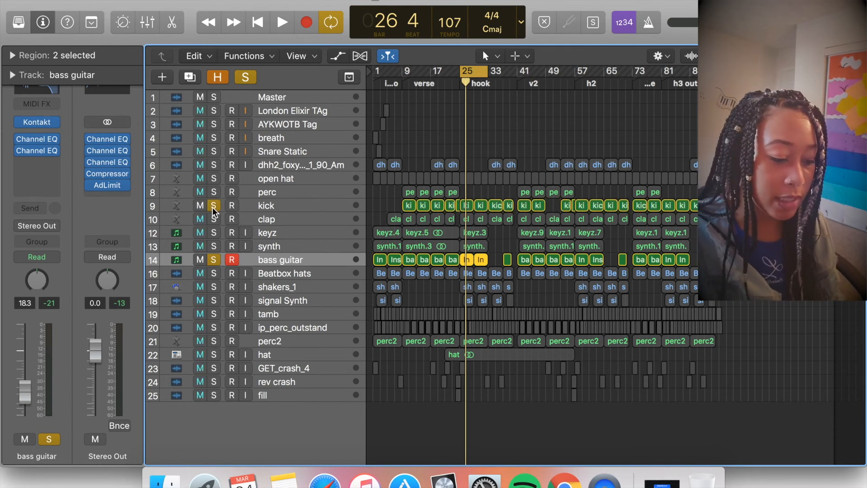
{"action": "key", "text": "space"}
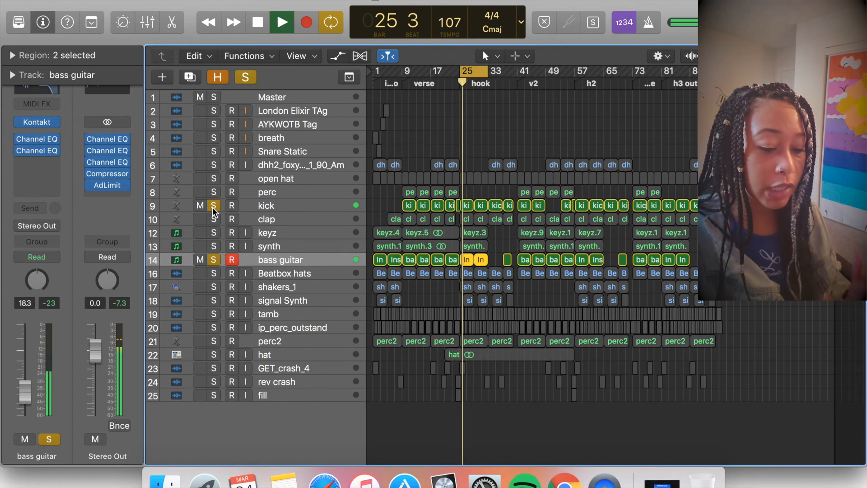
{"action": "key", "text": "space"}
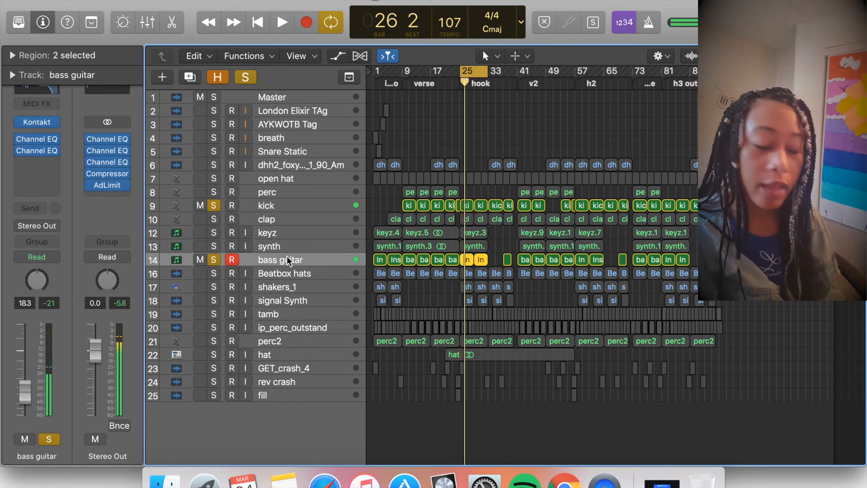
{"action": "left_click", "coordinate": [303, 208]}
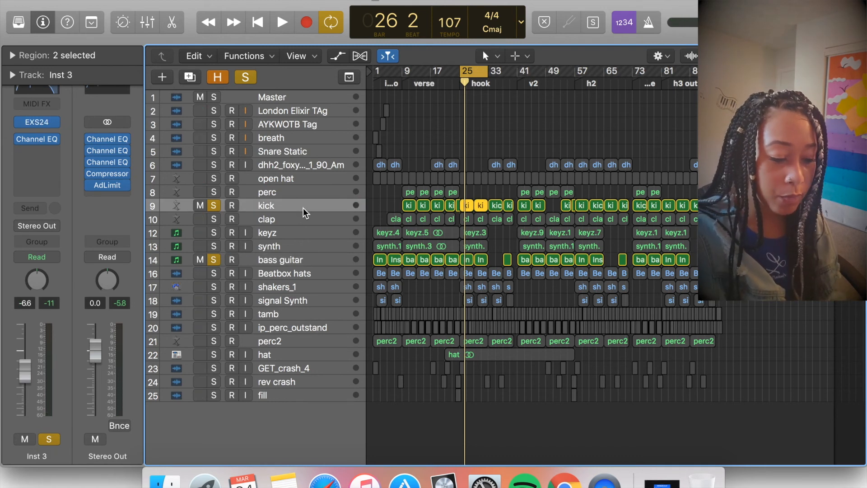
{"action": "left_click", "coordinate": [289, 264]}
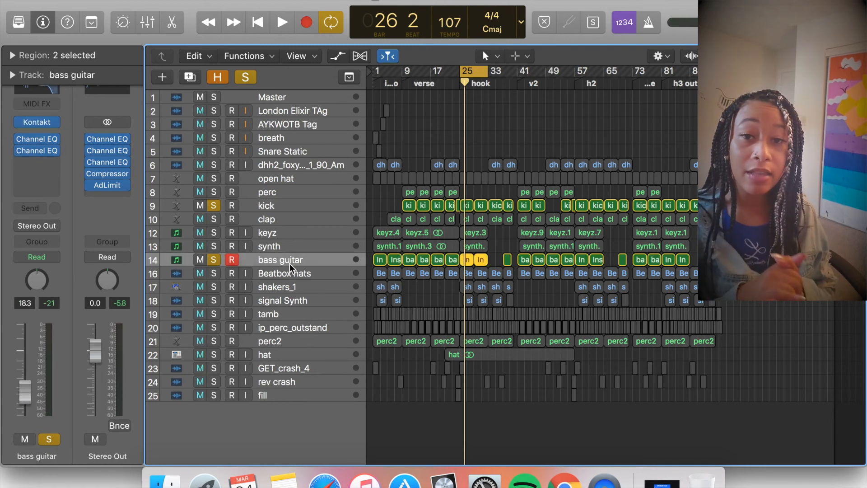